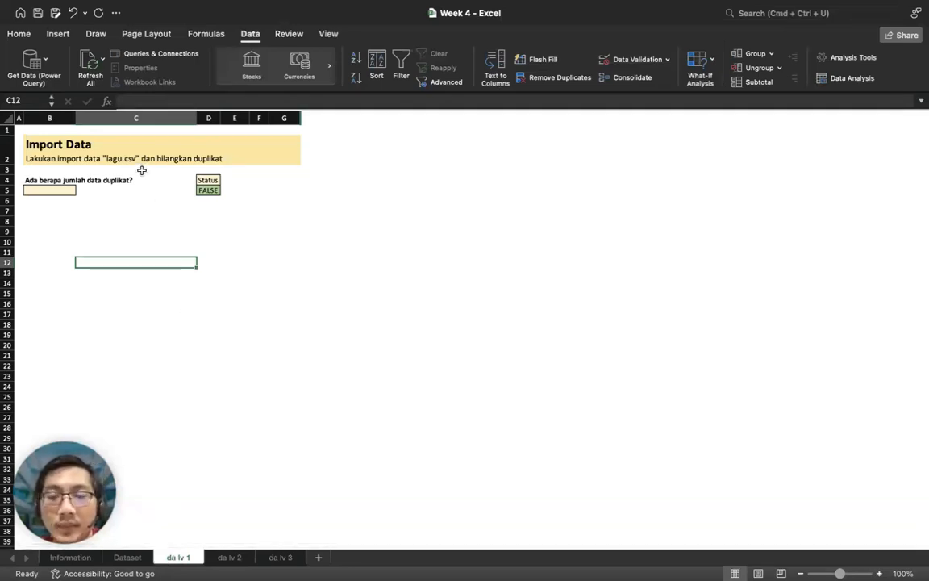
Get external data from the Text/CSV file lagu.csv in the Soal Excel folder.
click(32, 63)
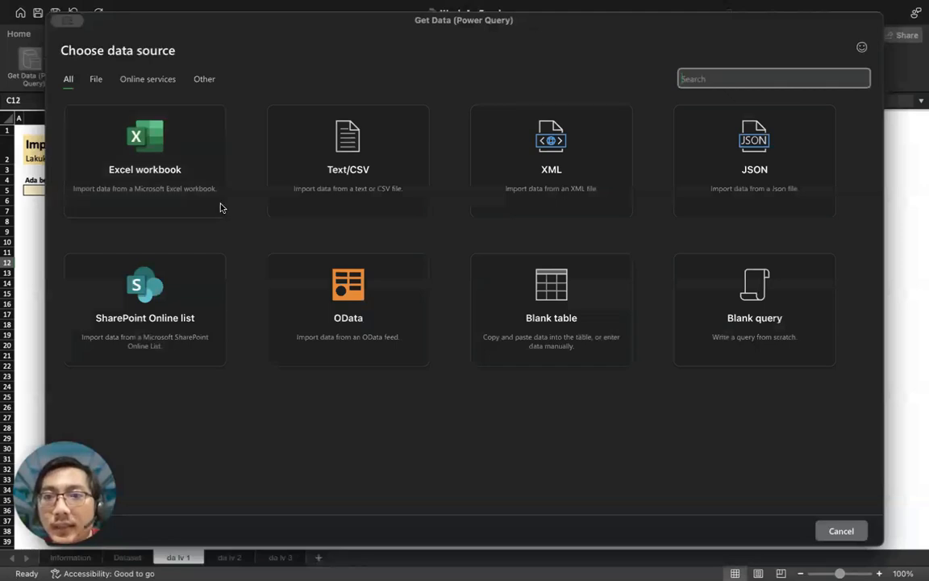
click(371, 158)
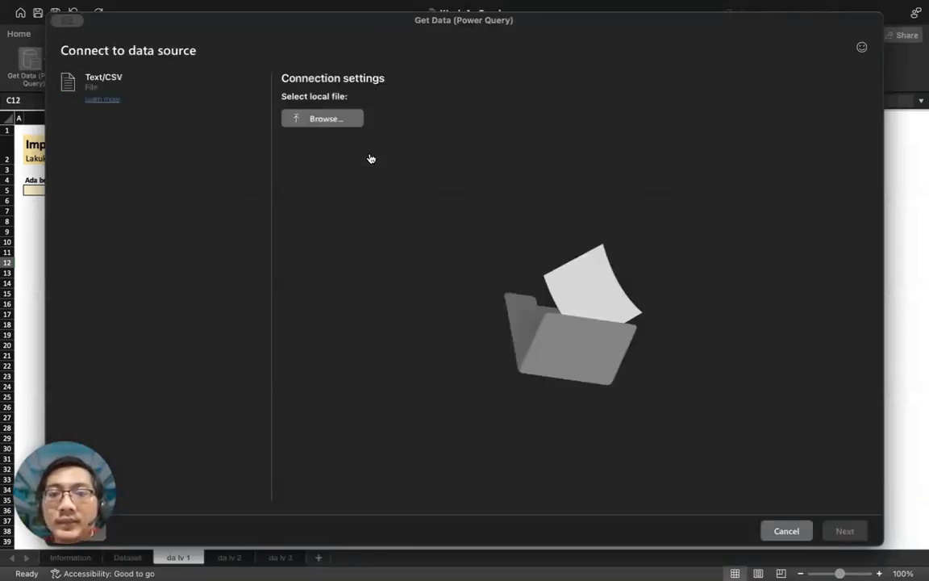
click(332, 122)
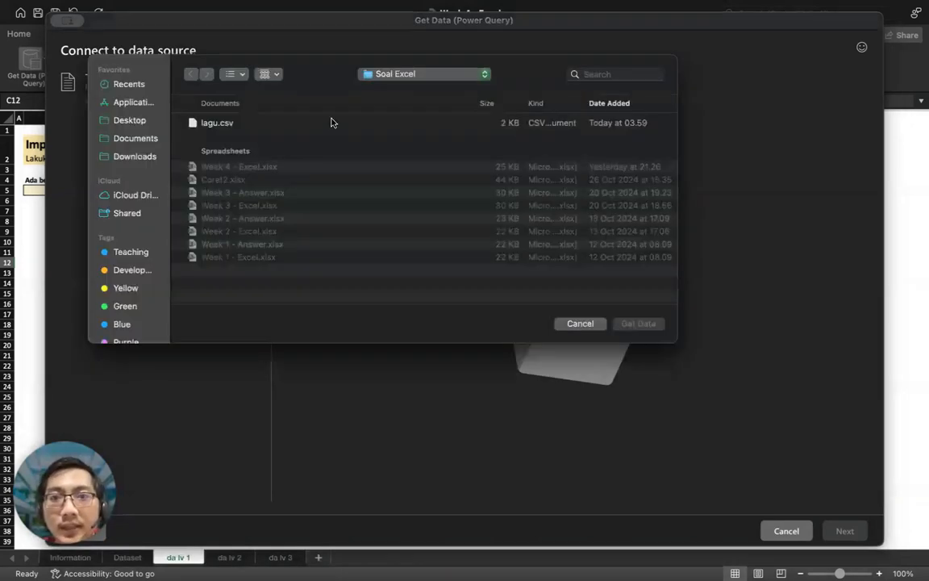
click(242, 124)
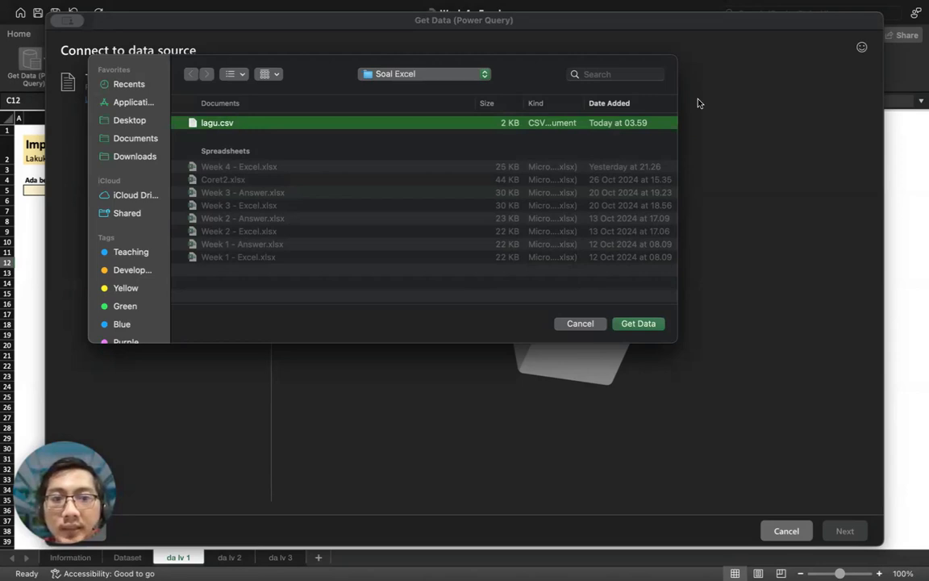
click(641, 331)
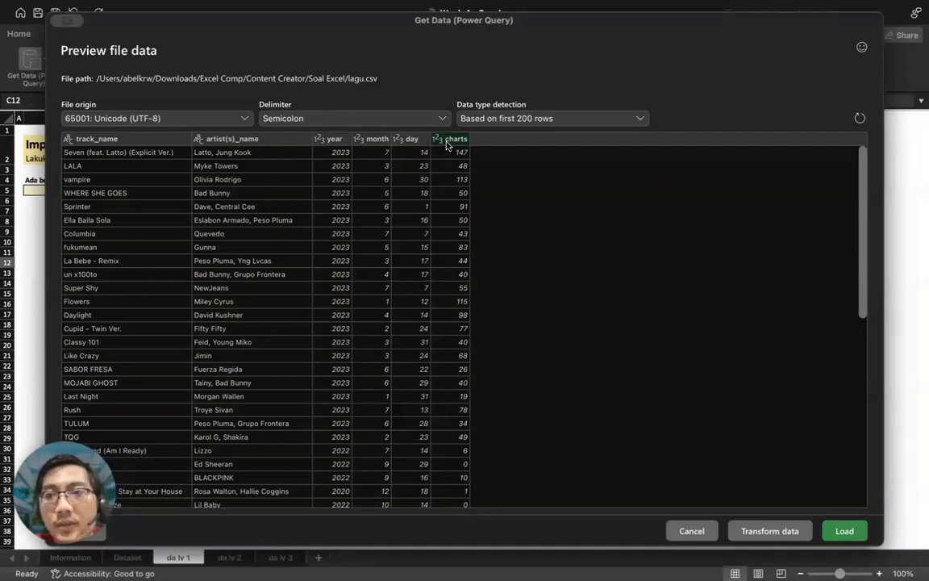
Load the lagu.csv data, keeping the Unicode (UTF-8) origin, Semicolon delimiter and data type detection based on the first 200 rows.
click(239, 121)
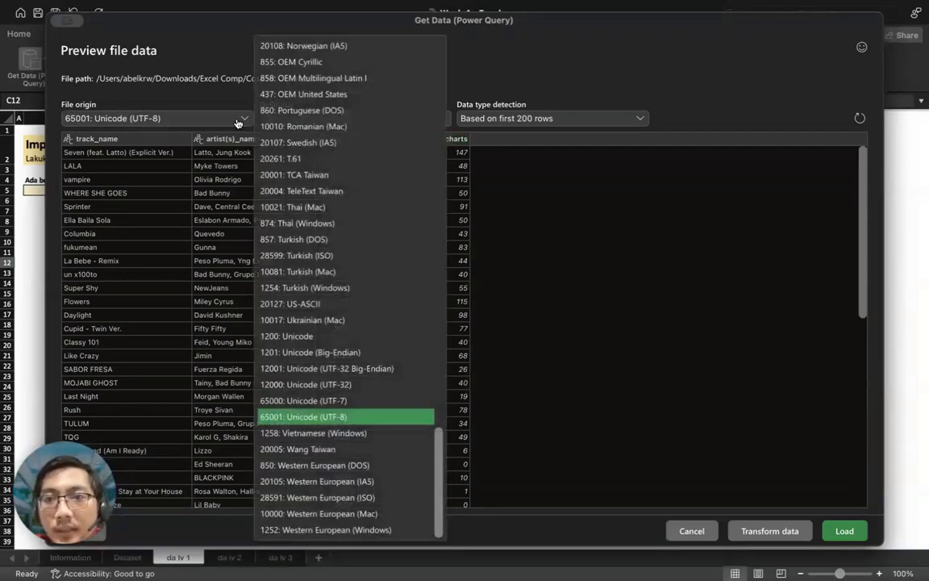
click(162, 221)
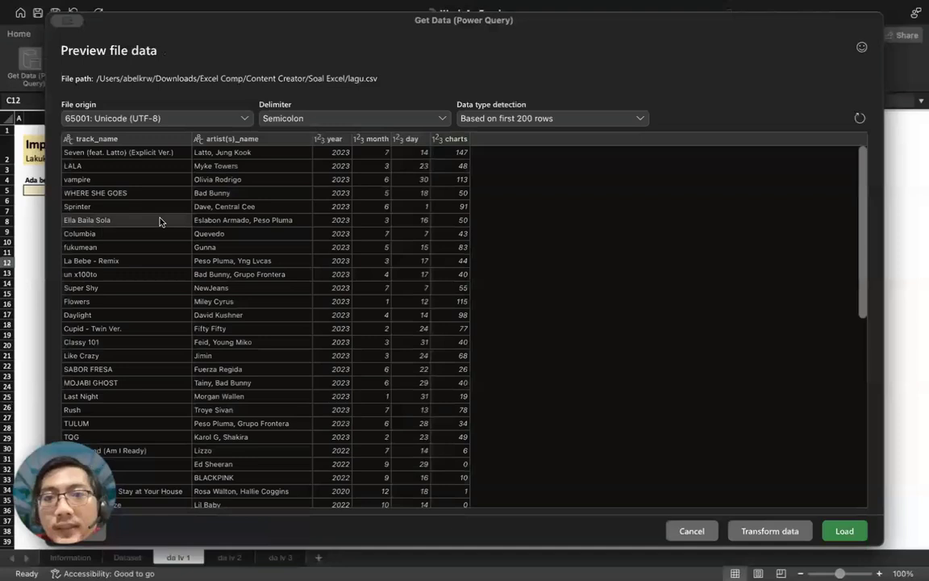
click(409, 125)
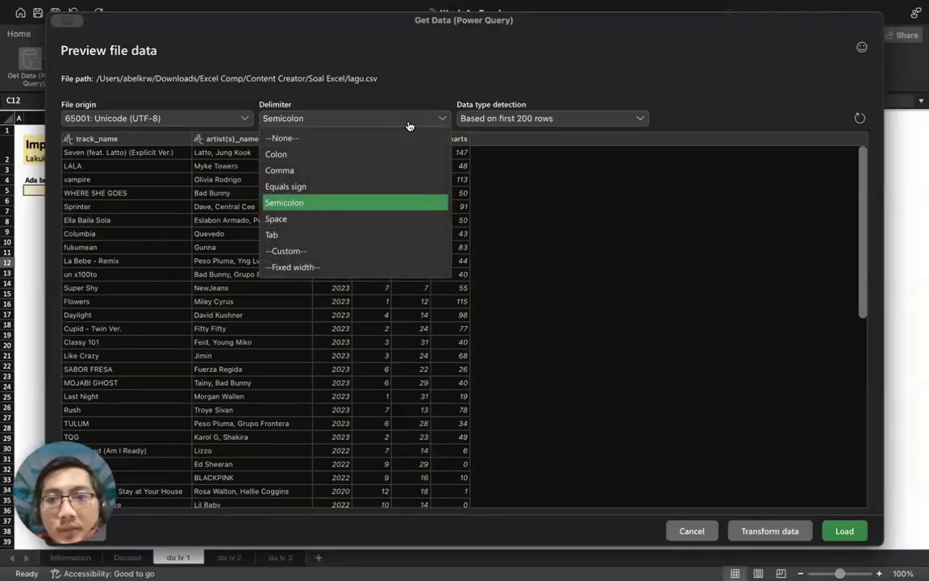
click(409, 125)
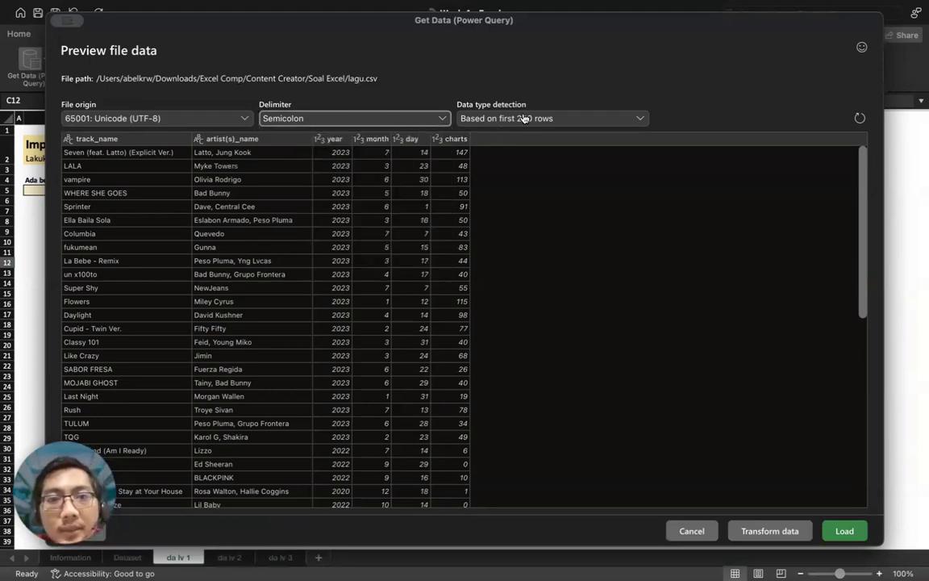
click(582, 119)
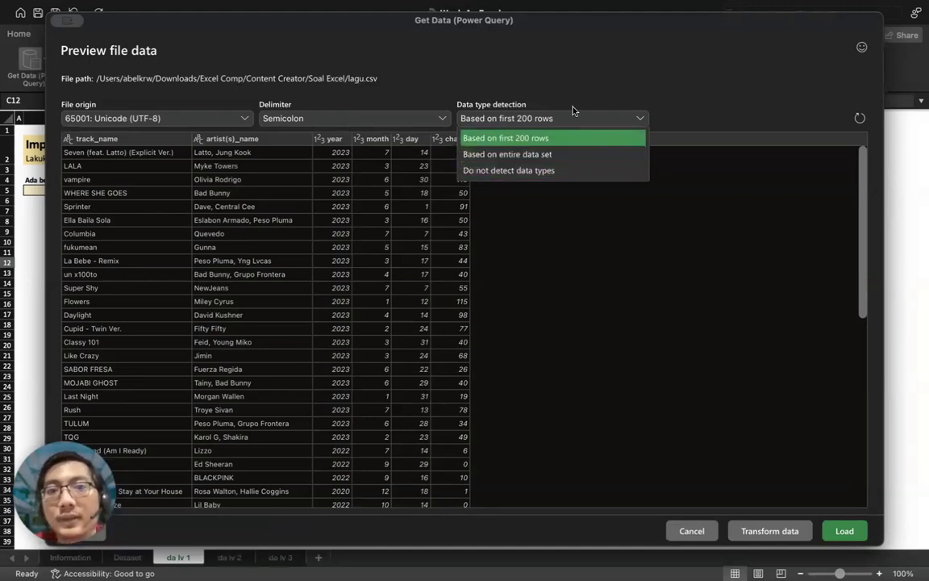
click(516, 97)
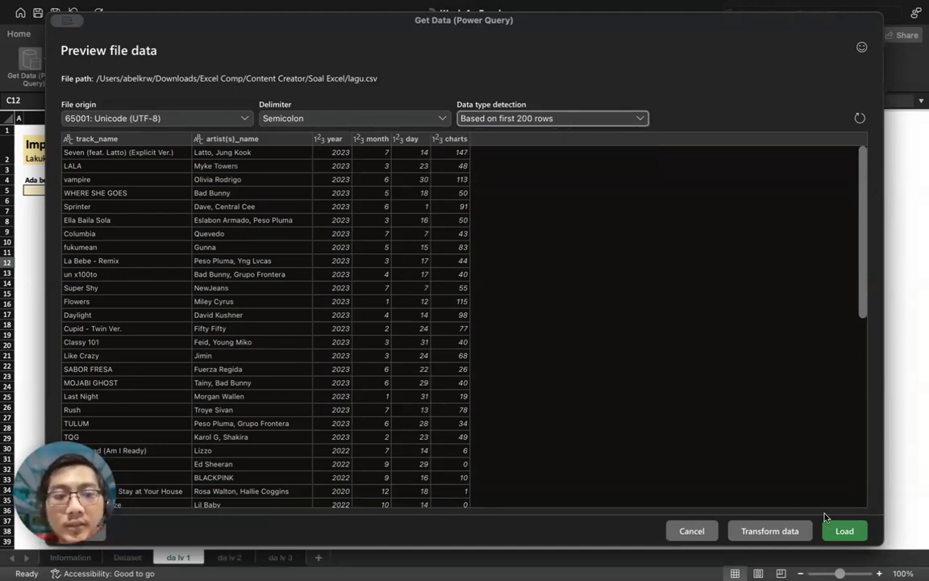
click(845, 532)
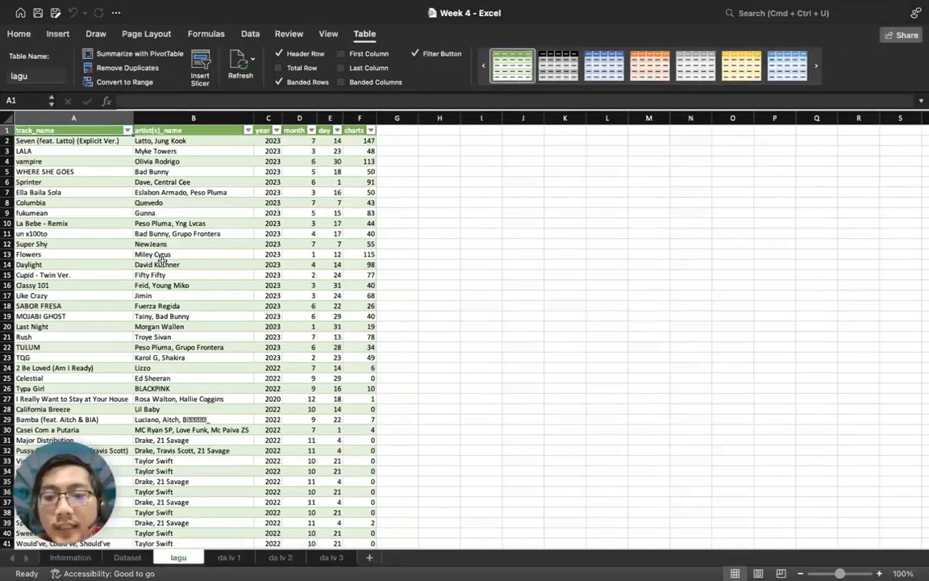
Remove duplicate rows from the imported table on the lagu sheet, comparing all columns and treating the first row as headers.
click(226, 556)
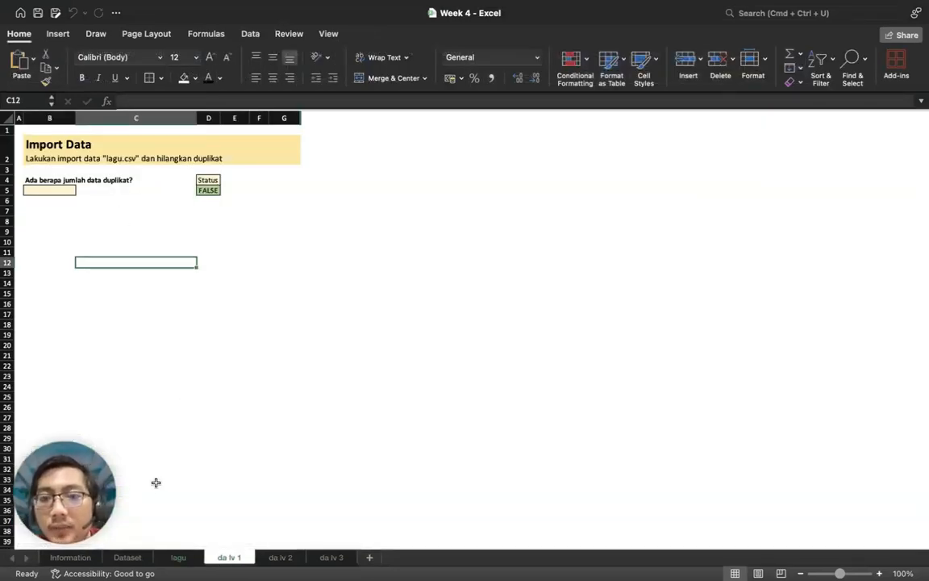
click(179, 557)
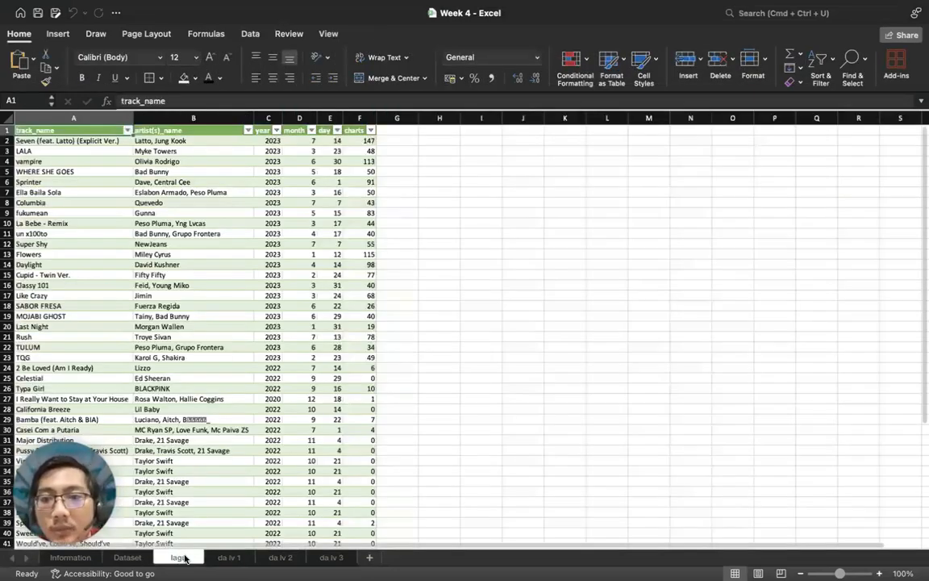
click(195, 140)
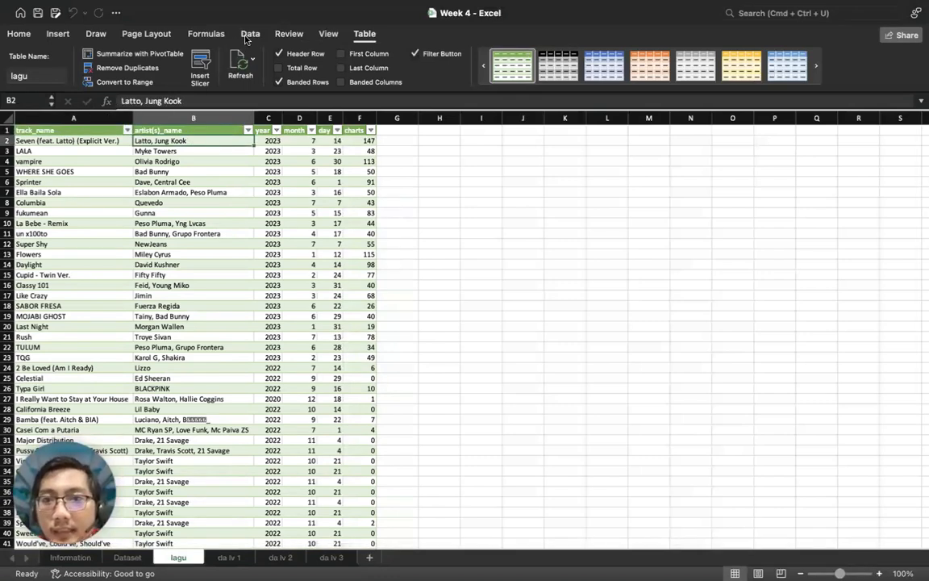
click(249, 33)
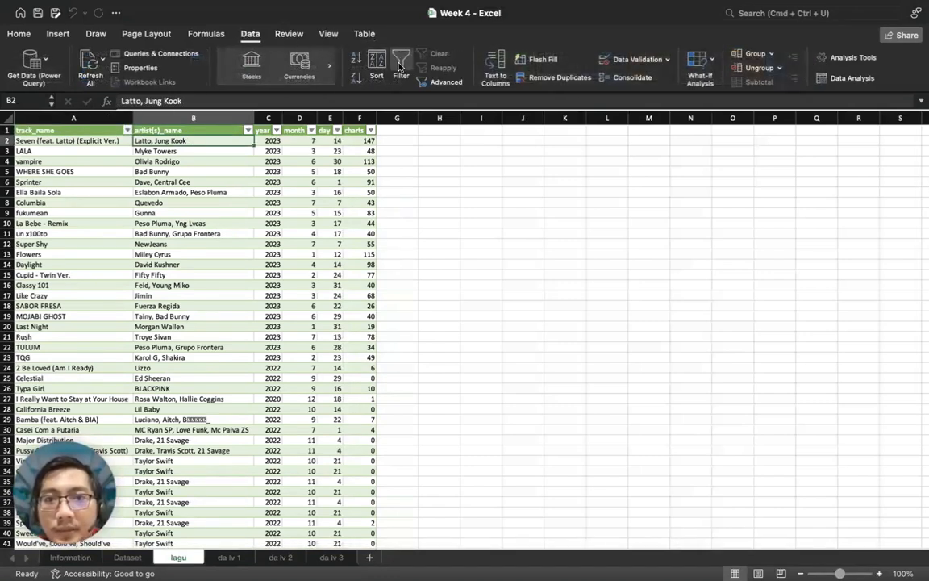
click(556, 80)
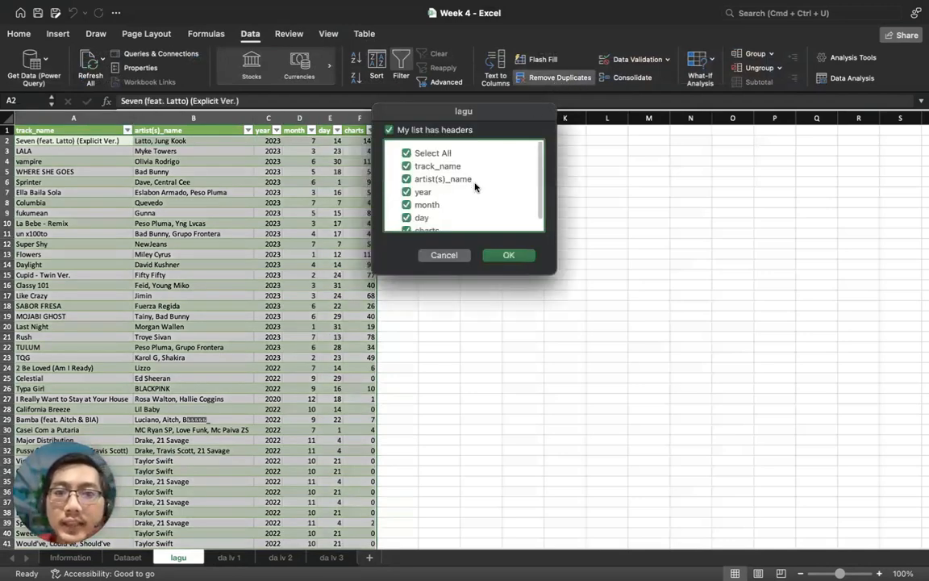
scroll(474, 187, down, 1)
scroll(475, 186, up, 1)
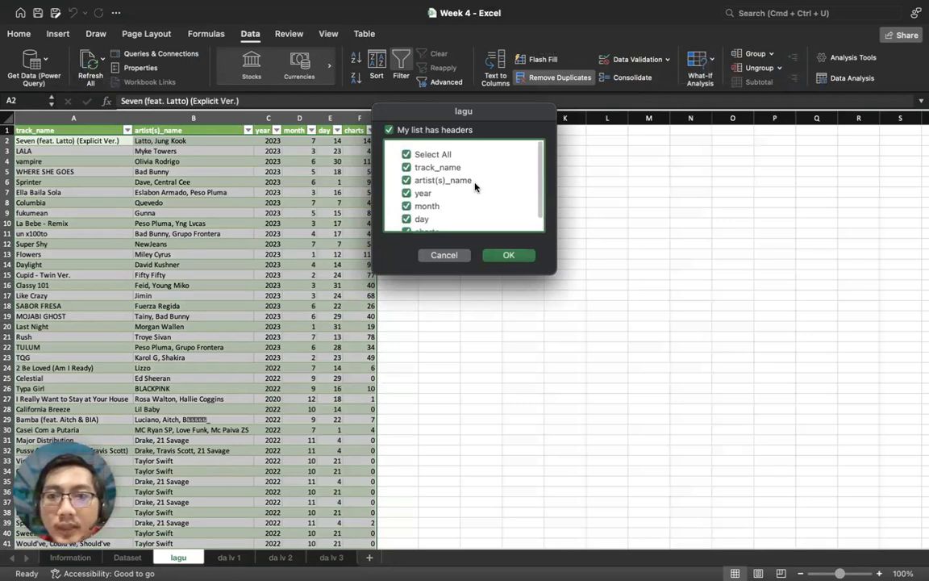
scroll(475, 187, down, 1)
scroll(475, 187, up, 1)
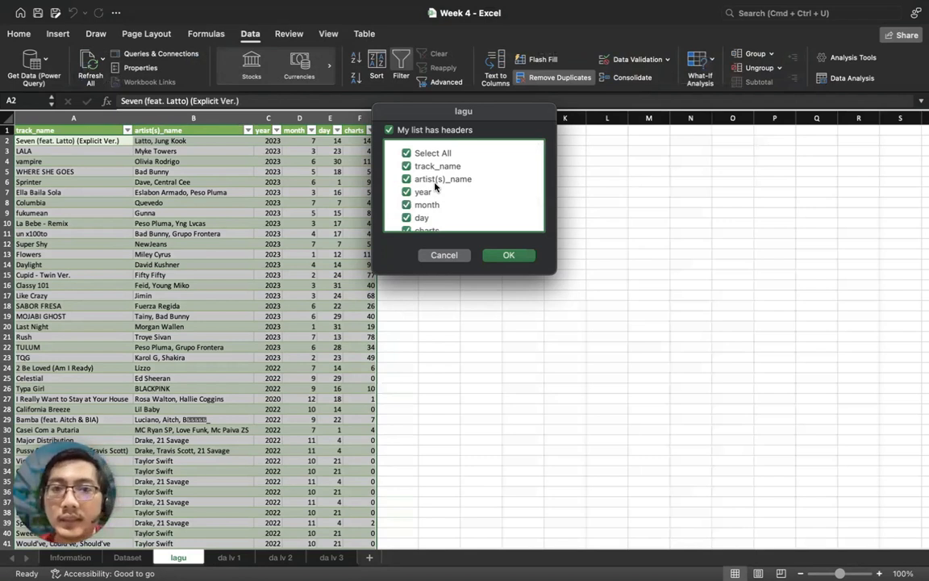
click(506, 255)
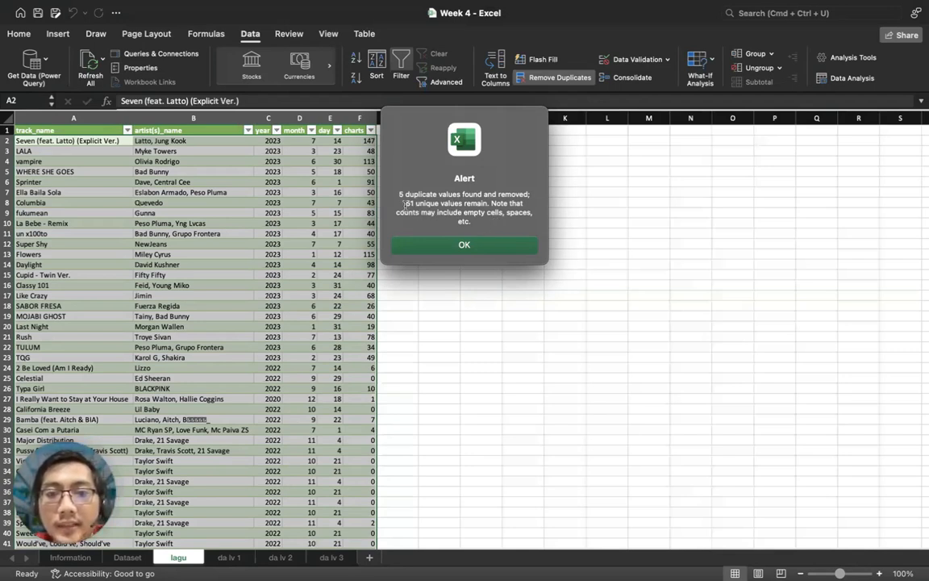
click(463, 246)
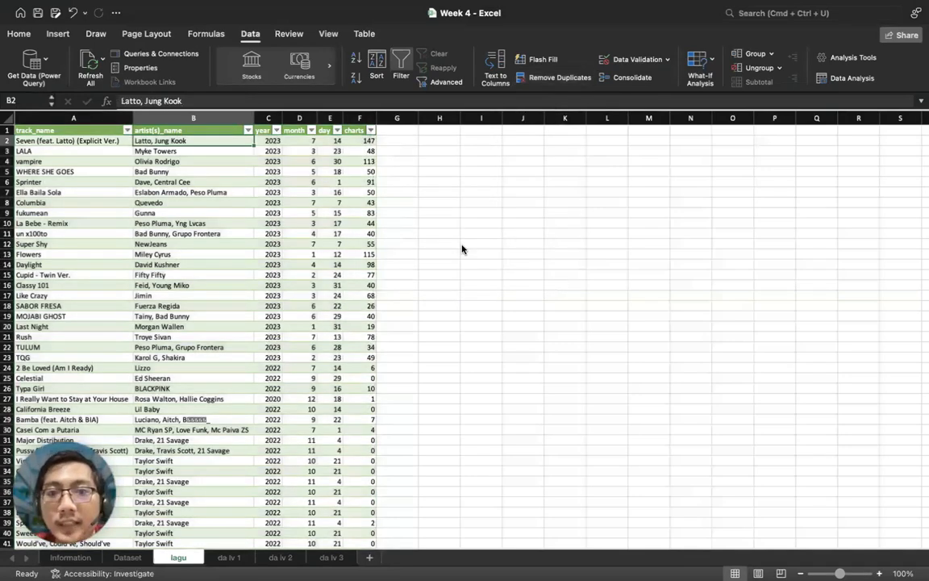
Enter 5 as the number of duplicates in cell B5 of the da lv 1 sheet.
click(225, 557)
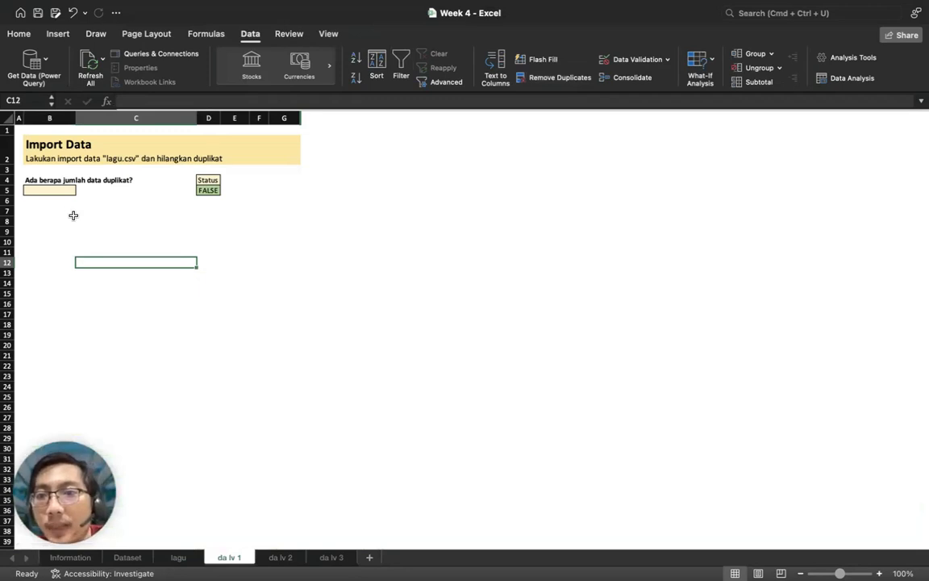
click(68, 192)
text(5)
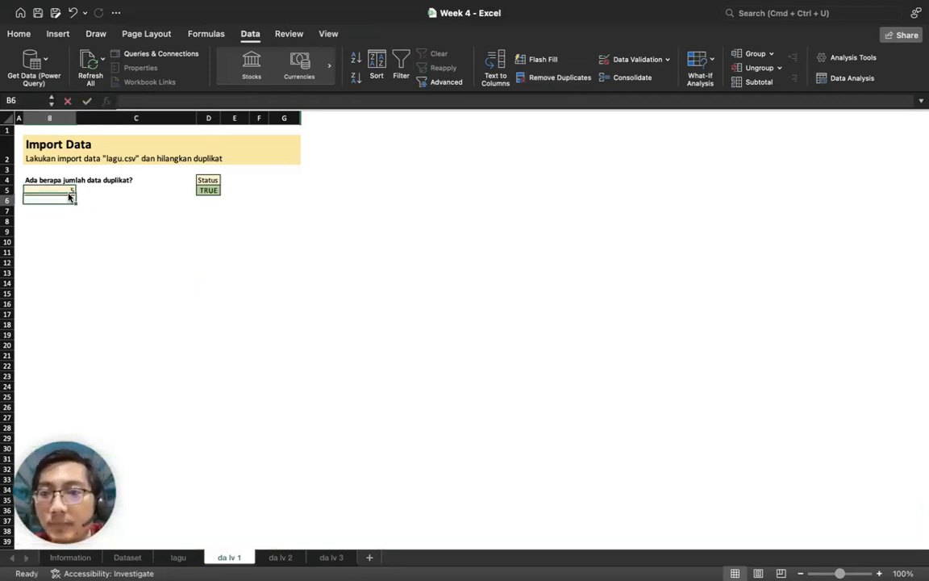
key(Return)
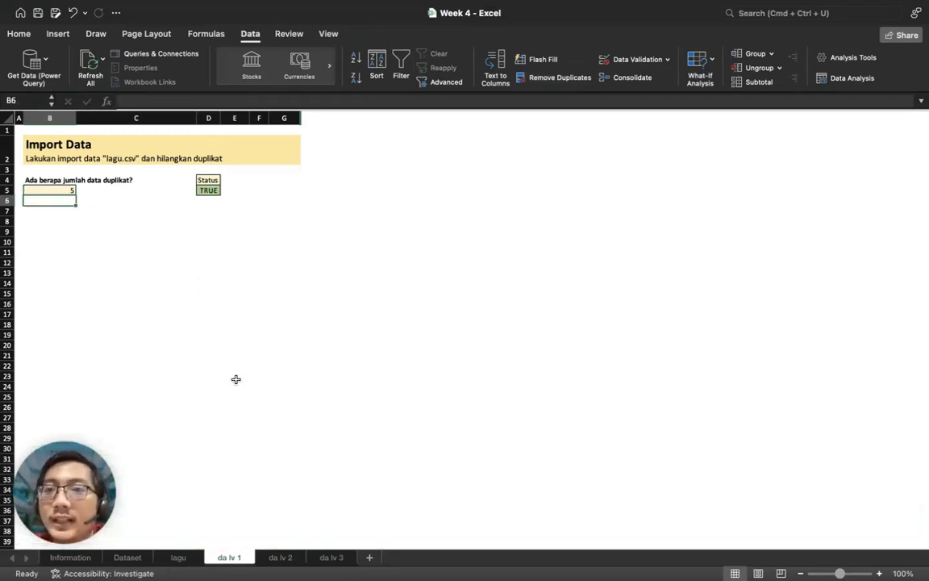
On the da lv 2 sheet, enter the header first_name in cell D9 above the empty column beside the artist names.
click(275, 560)
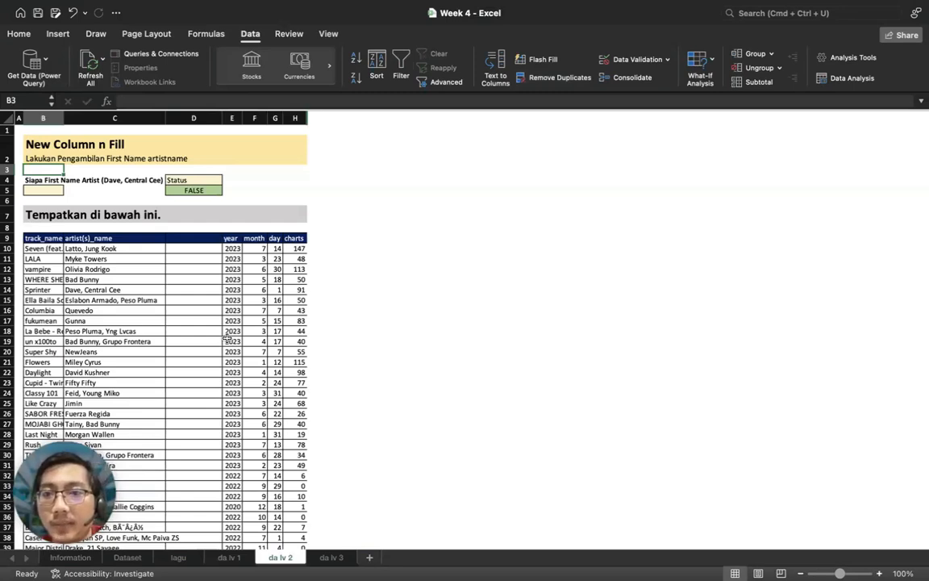
click(103, 249)
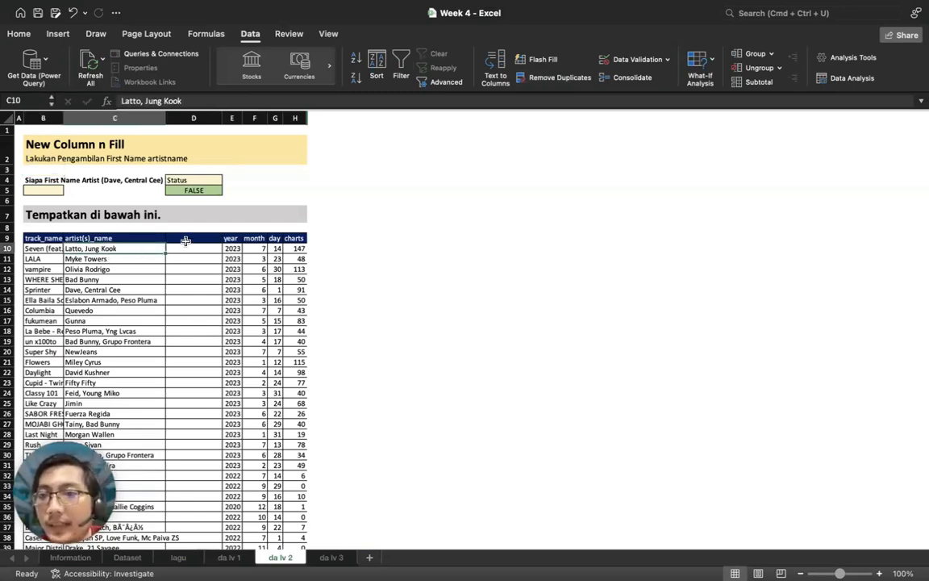
click(186, 239)
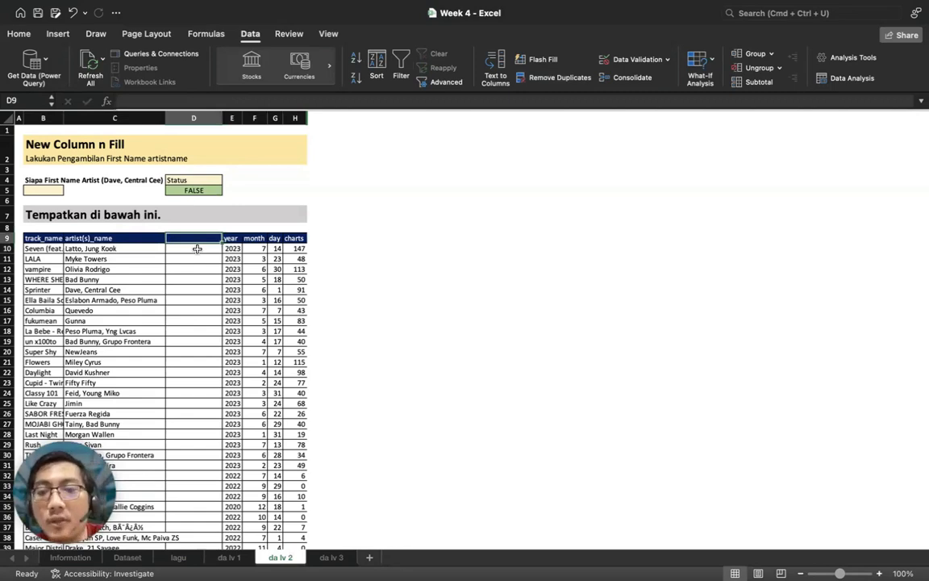
text(first_)
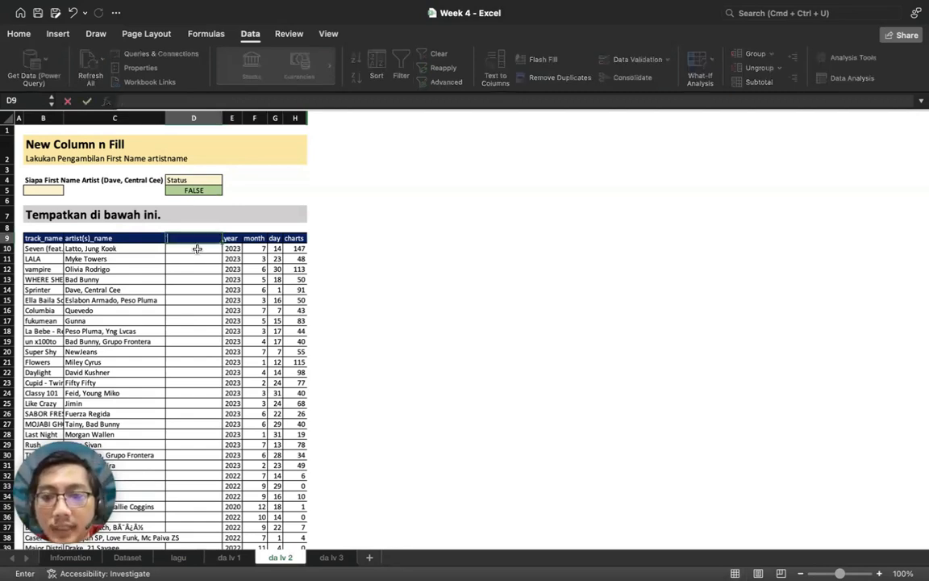
text(name)
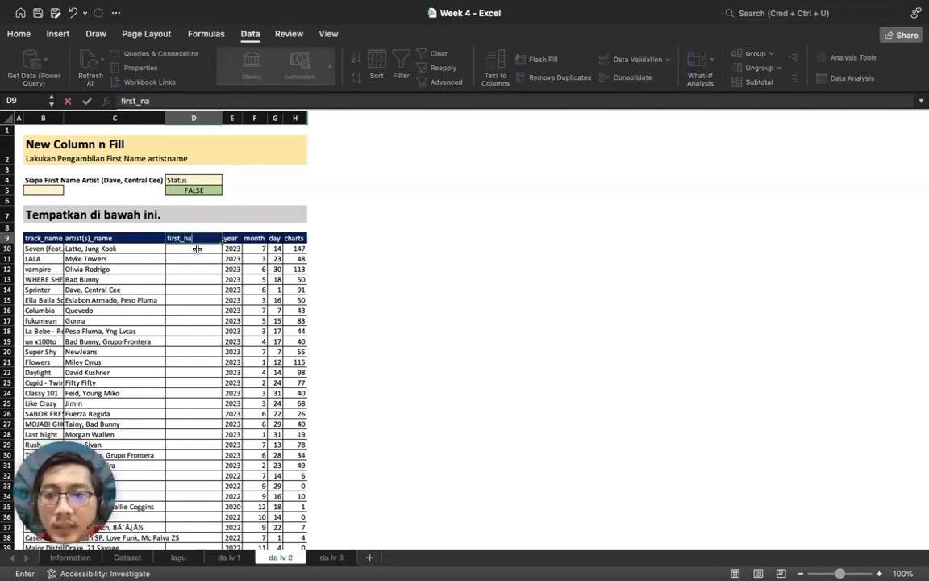
key(Return)
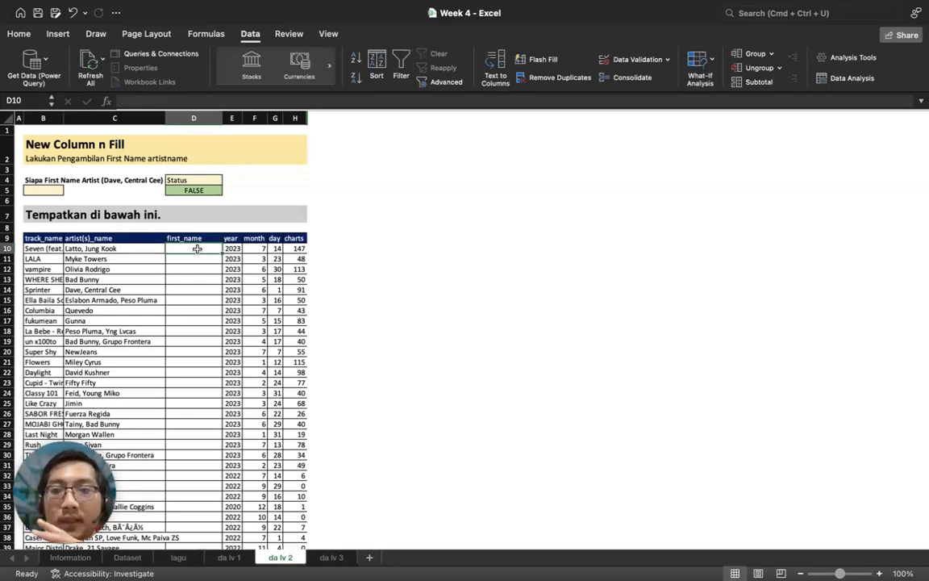
Enter the sample first artist names Latto in D10 and Myke Towers in D11 of the first_name column.
scroll(197, 249, down, 2)
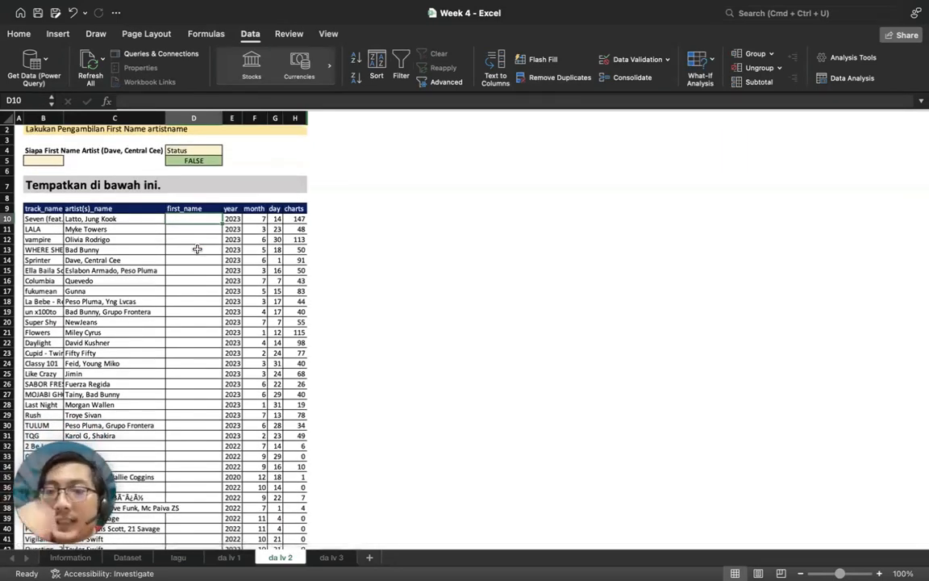
text(Latto)
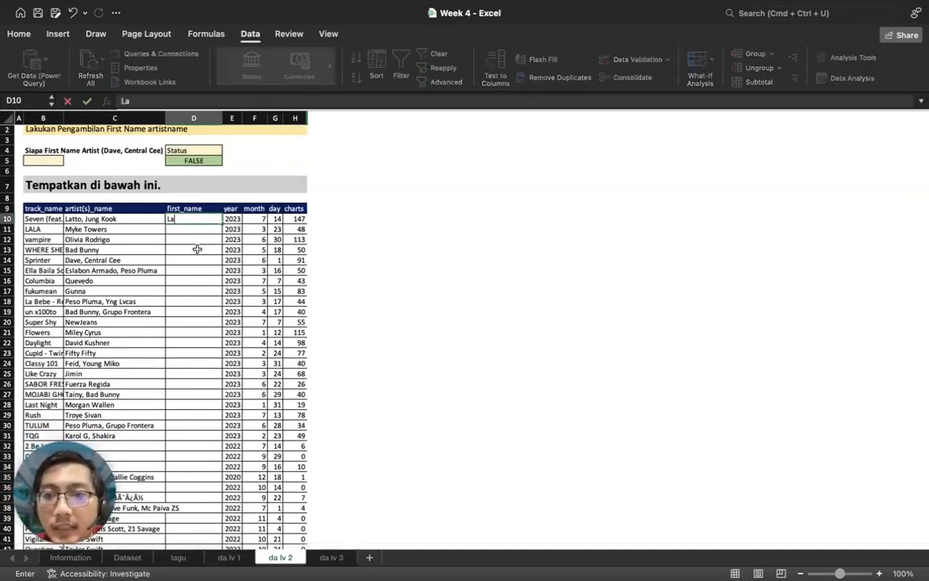
key(Return)
text(My)
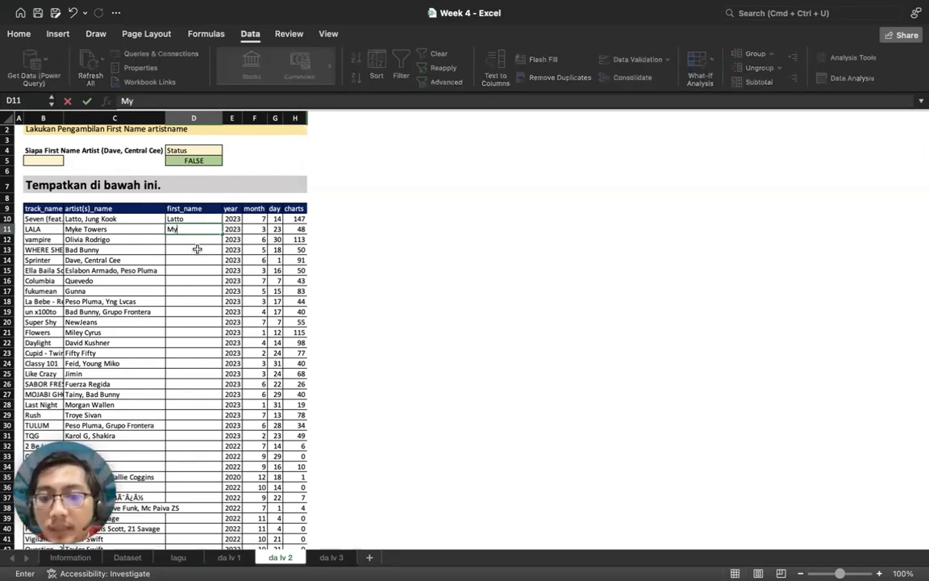
text(ke Towers)
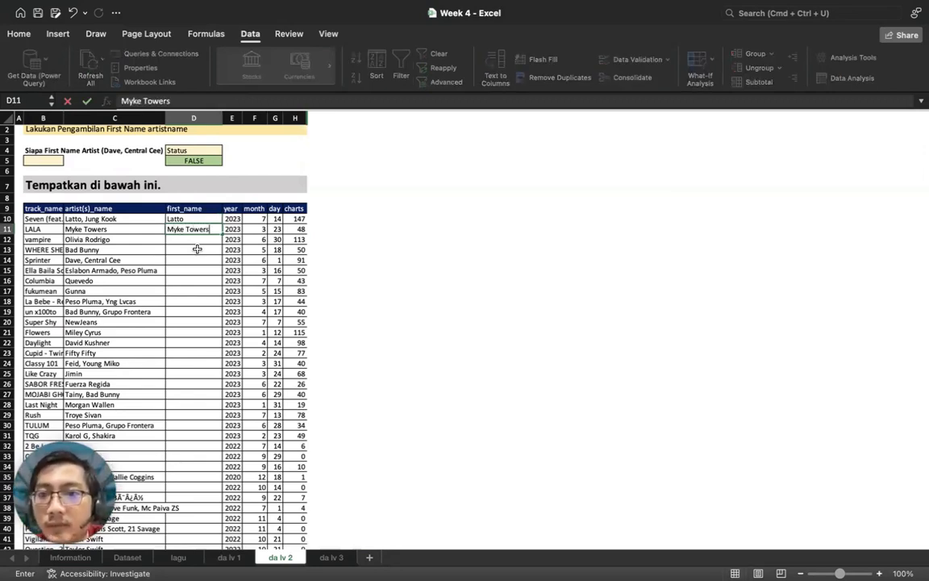
key(Return)
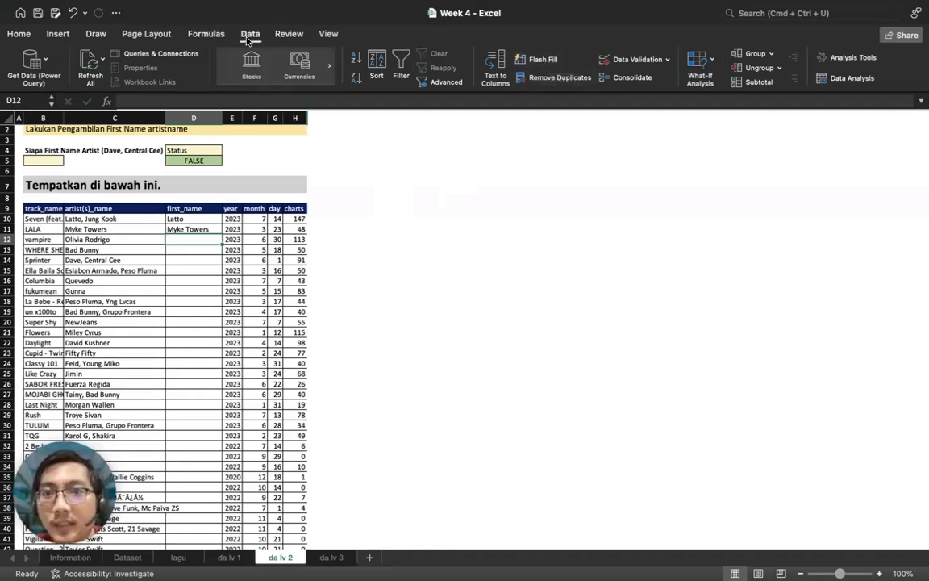
Flash Fill the rest of the first_name column from D12 down and check the answer and status cells B5 and D5.
click(552, 65)
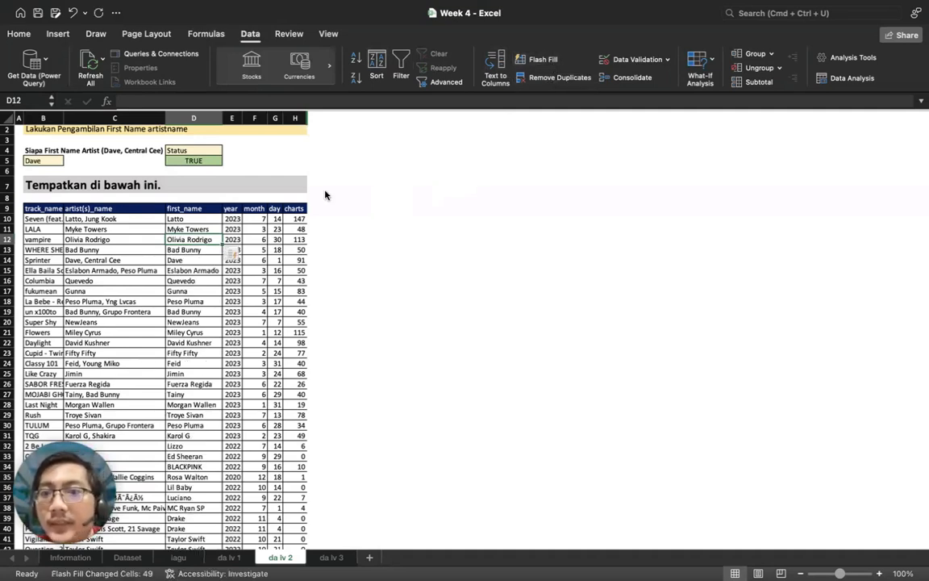
scroll(194, 266, down, 2)
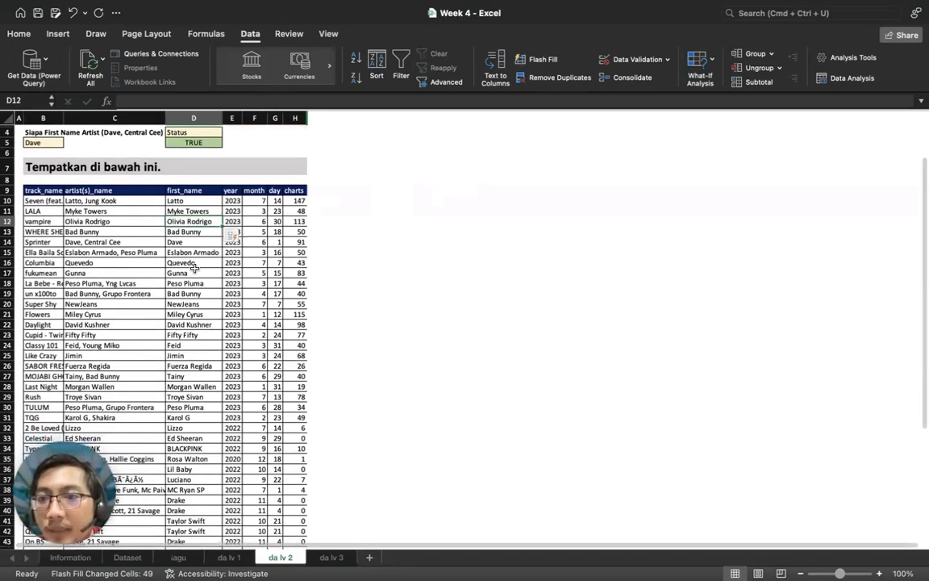
scroll(193, 267, down, 2)
scroll(194, 268, down, 5)
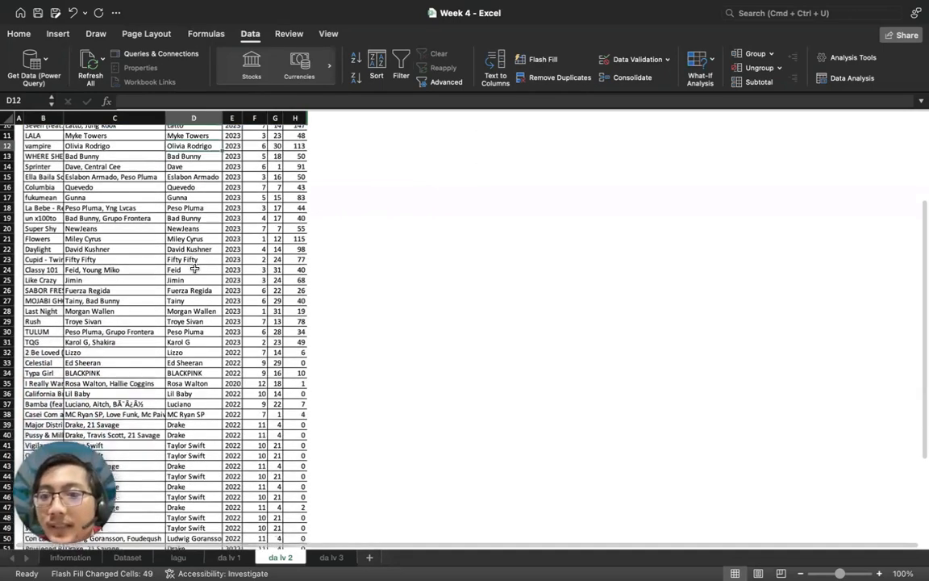
scroll(193, 268, down, 2)
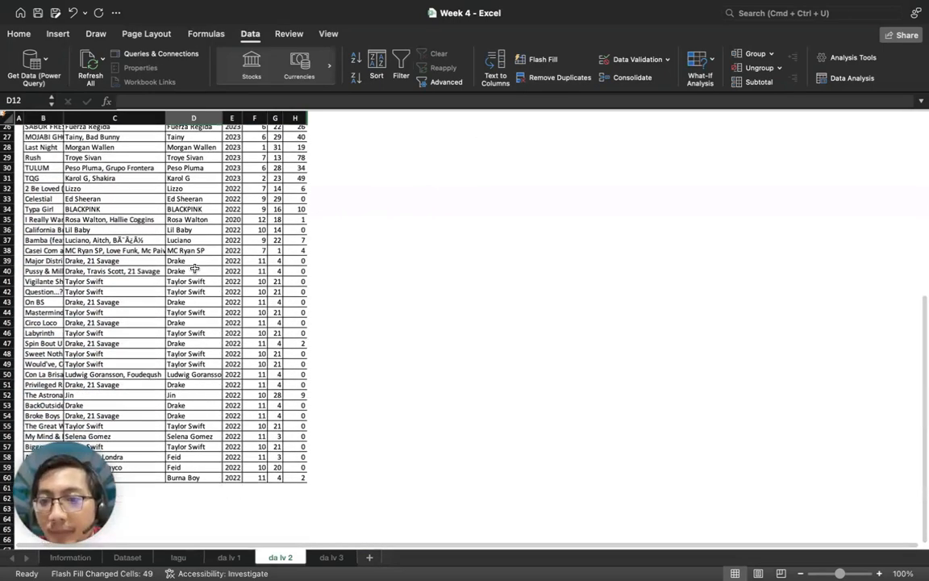
scroll(194, 267, up, 10)
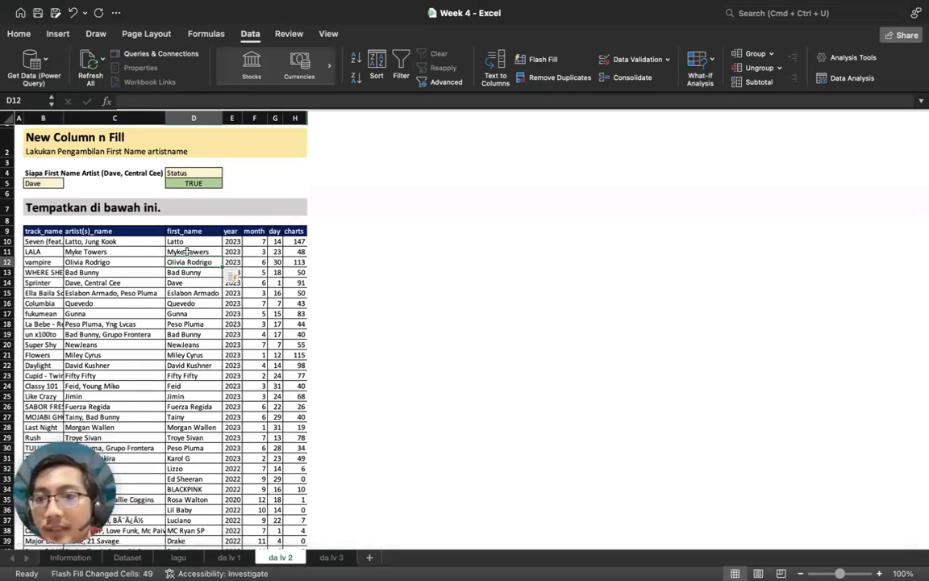
click(46, 184)
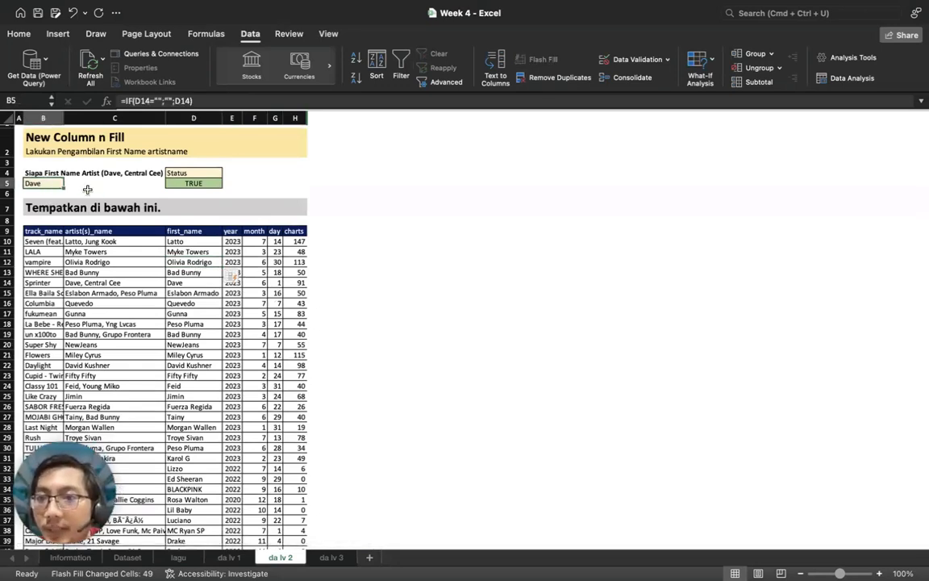
click(202, 184)
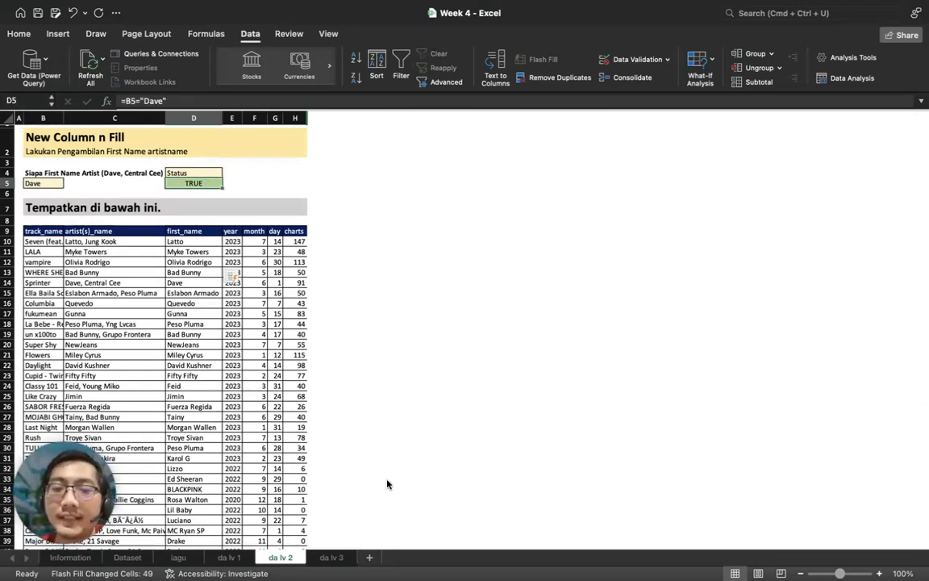
On the da lv 3 sheet, enter the starting number 1 in cell B10 of the no column.
click(339, 557)
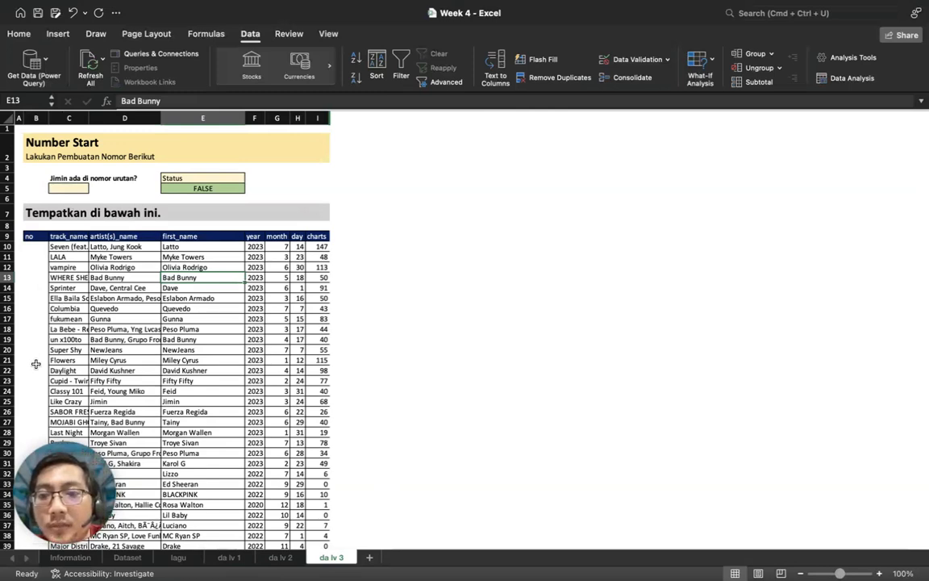
click(40, 246)
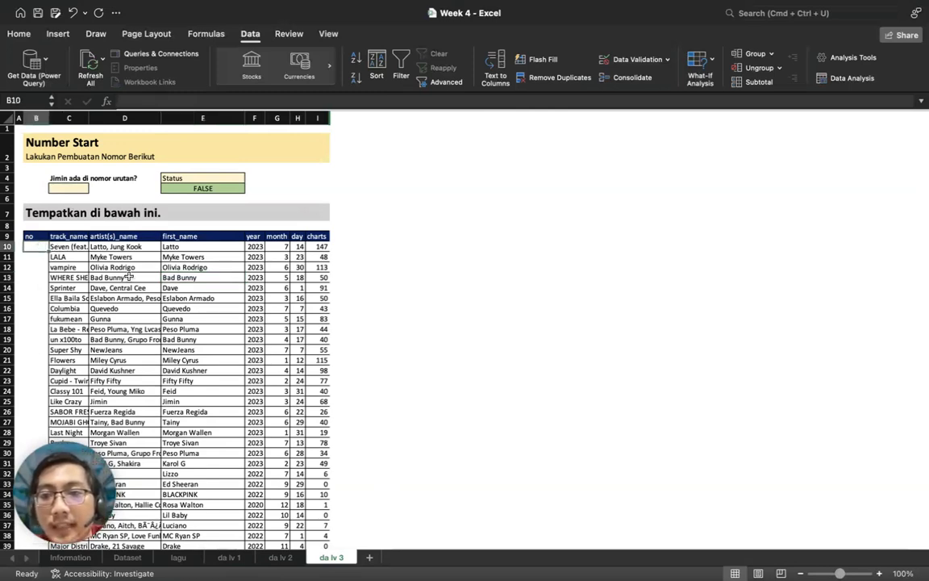
text(1)
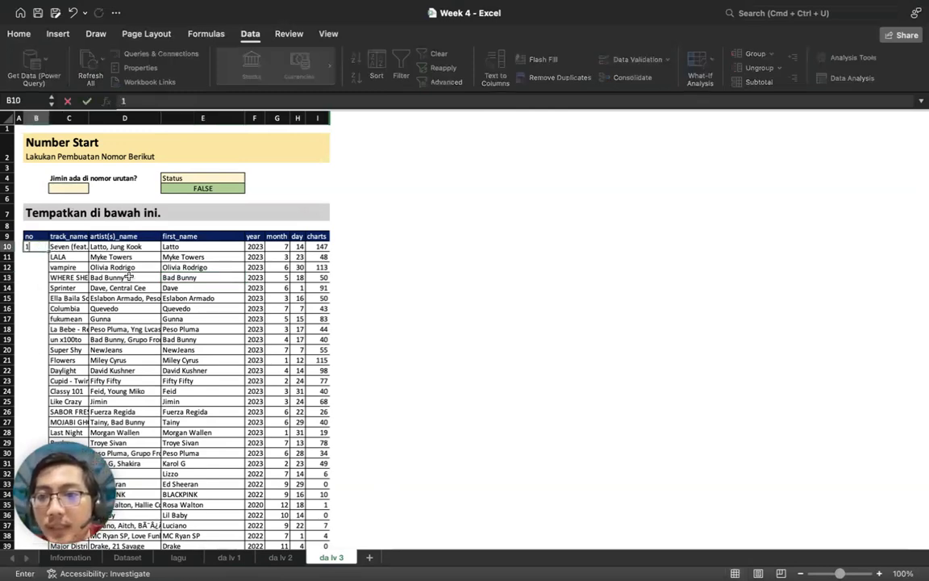
Fill B10:B60 with a linear series in columns using step value 1, and check the numbering down to the last track.
key(ctrl+shift+Down)
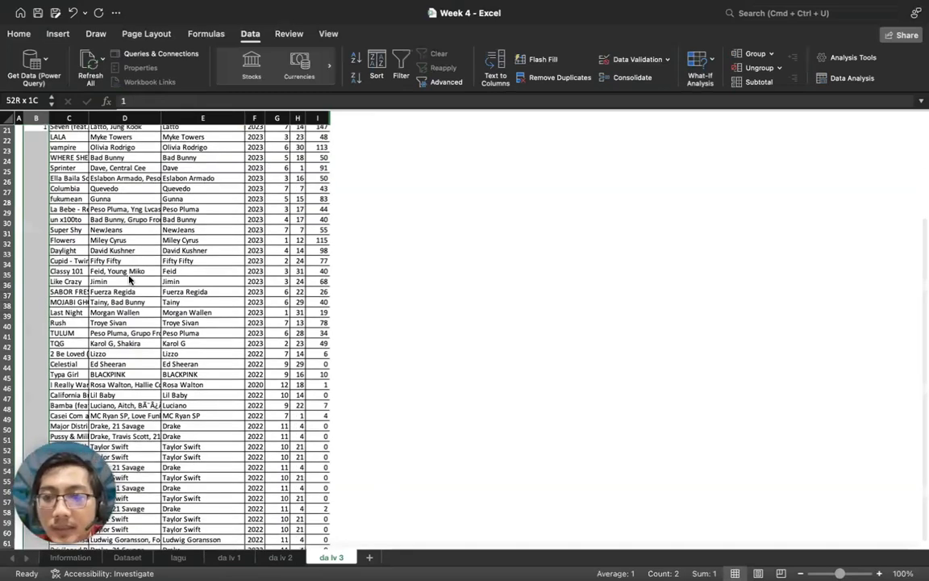
key(shift+Up)
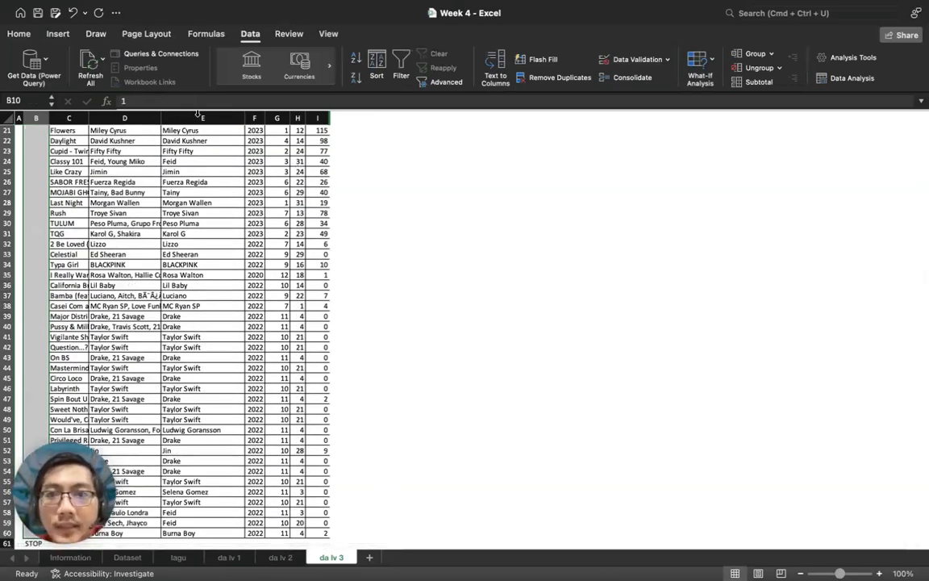
click(25, 35)
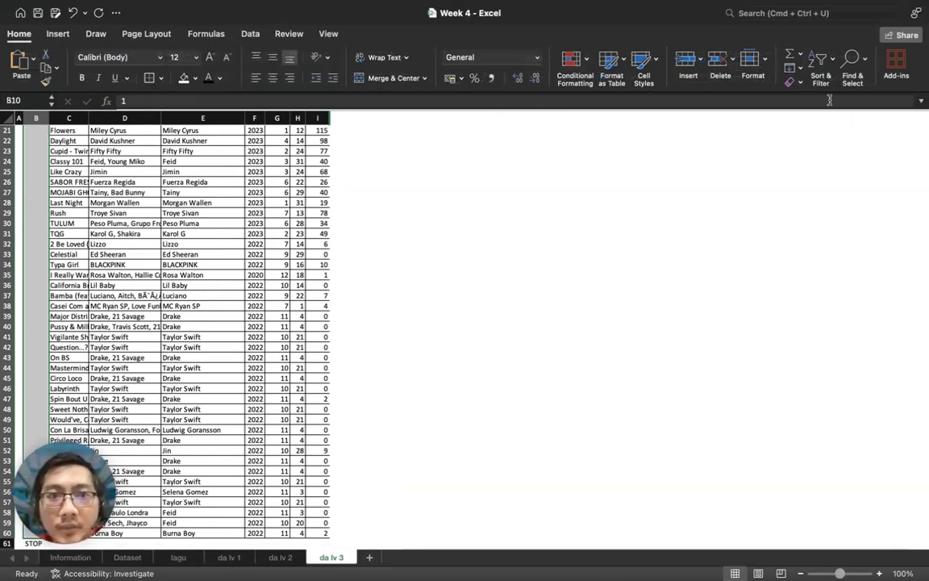
click(821, 166)
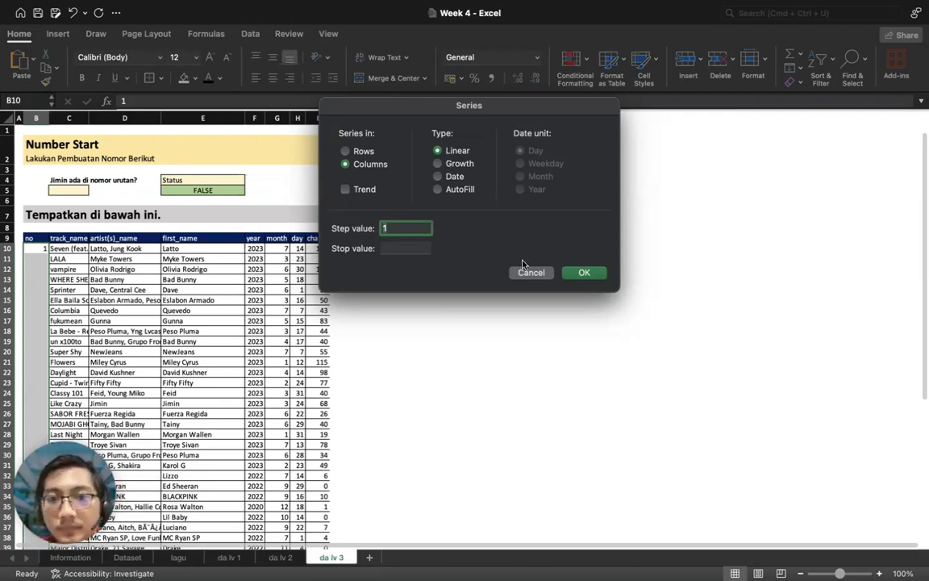
click(584, 274)
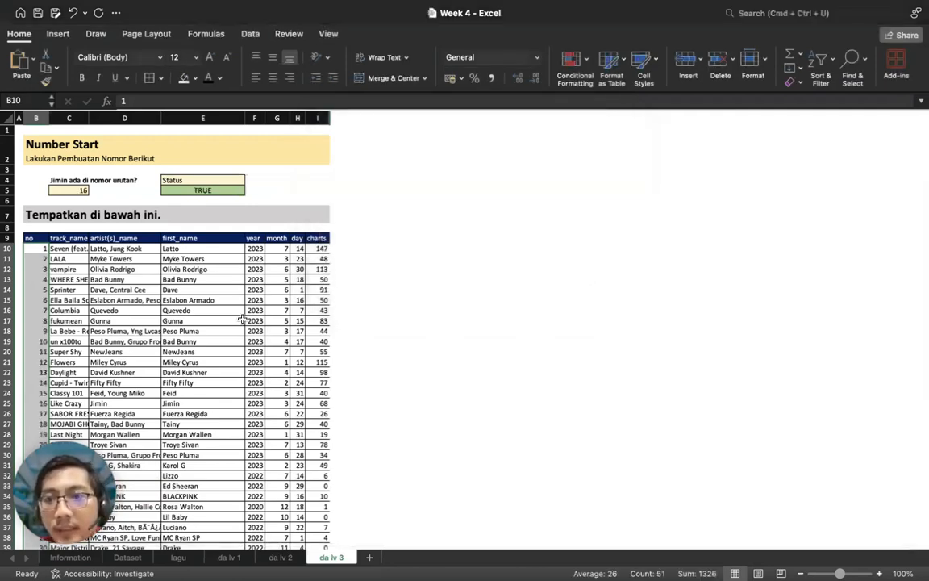
scroll(169, 321, down, 13)
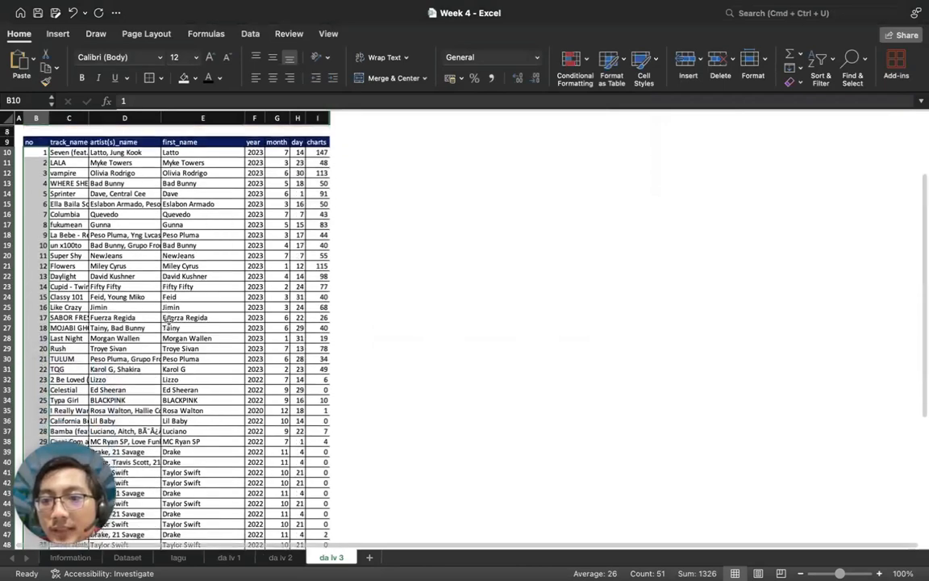
scroll(169, 321, up, 1)
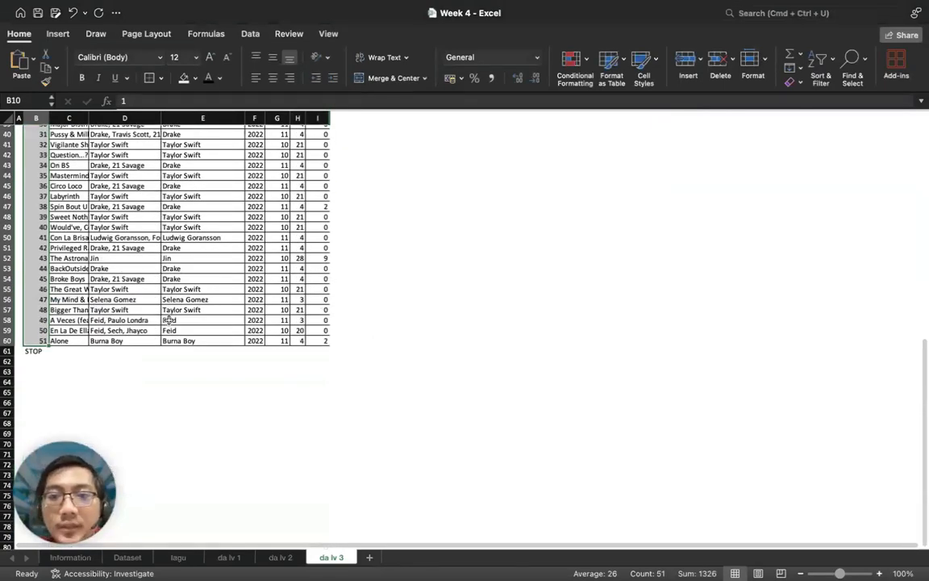
scroll(169, 320, up, 12)
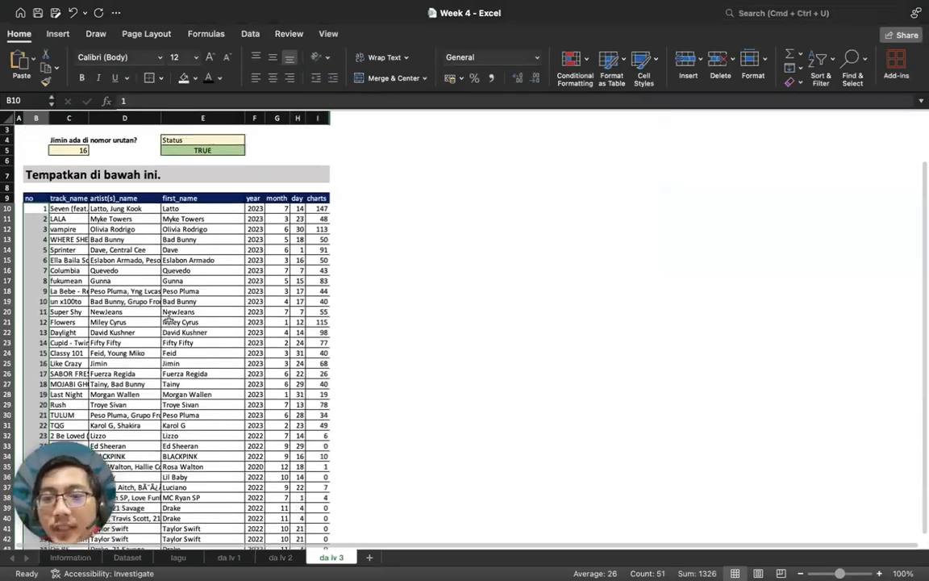
scroll(169, 320, up, 2)
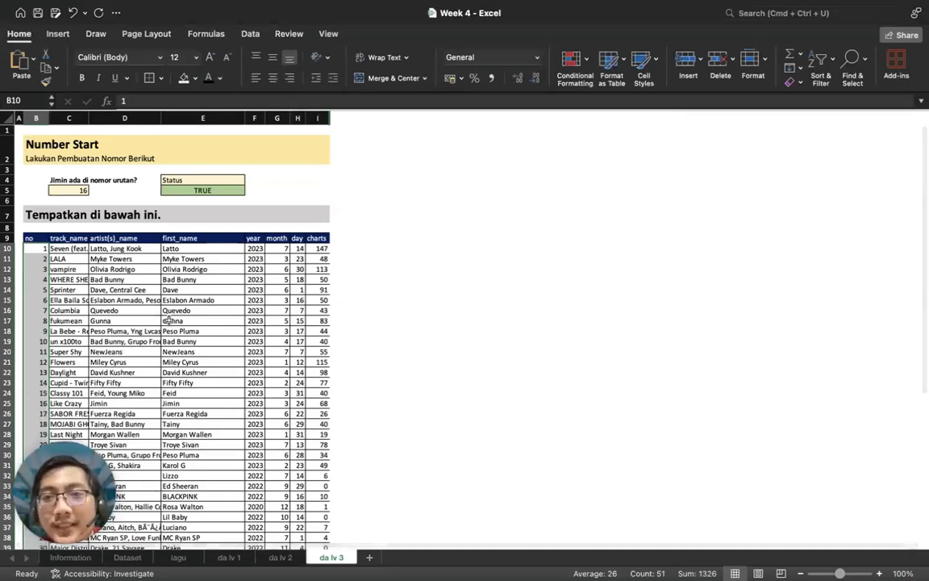